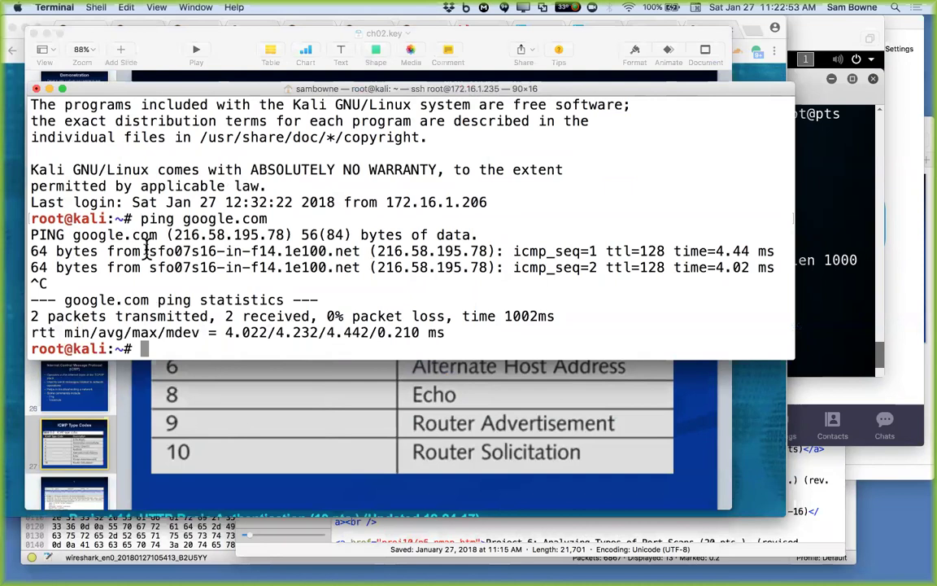
- Ping 8.8.8.8 from the Kali session, stop it, and highlight google.com in the earlier ping command
{"action": "type", "text": "ping 8.8.8.8"}
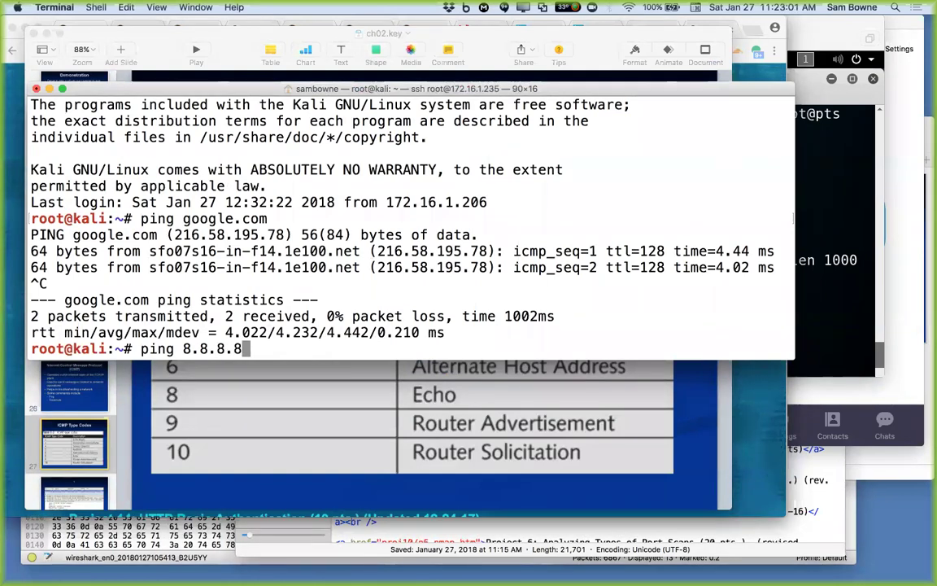
{"action": "key", "text": "Return"}
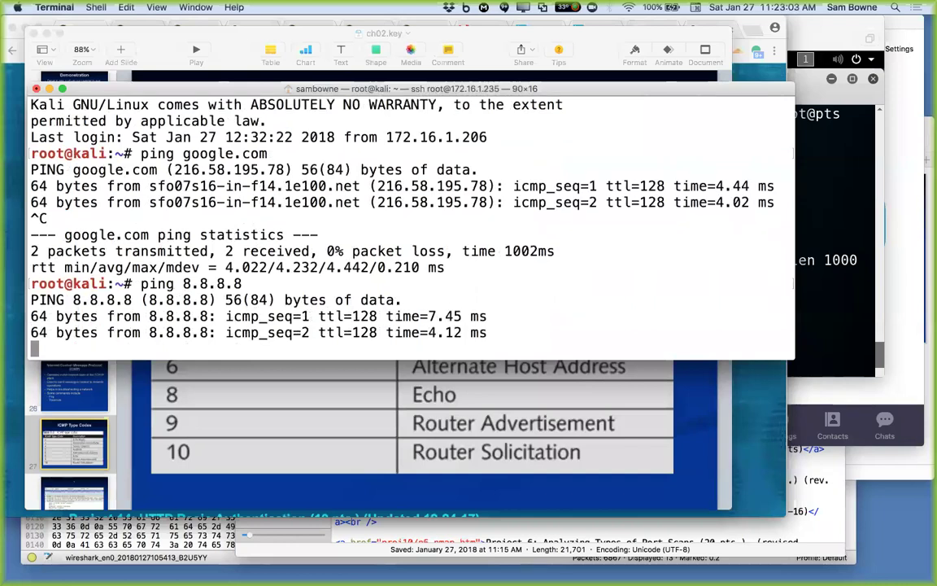
{"action": "key", "text": "ctrl+c"}
{"action": "scroll", "coordinate": [285, 171], "scroll_direction": "up", "scroll_amount": 3}
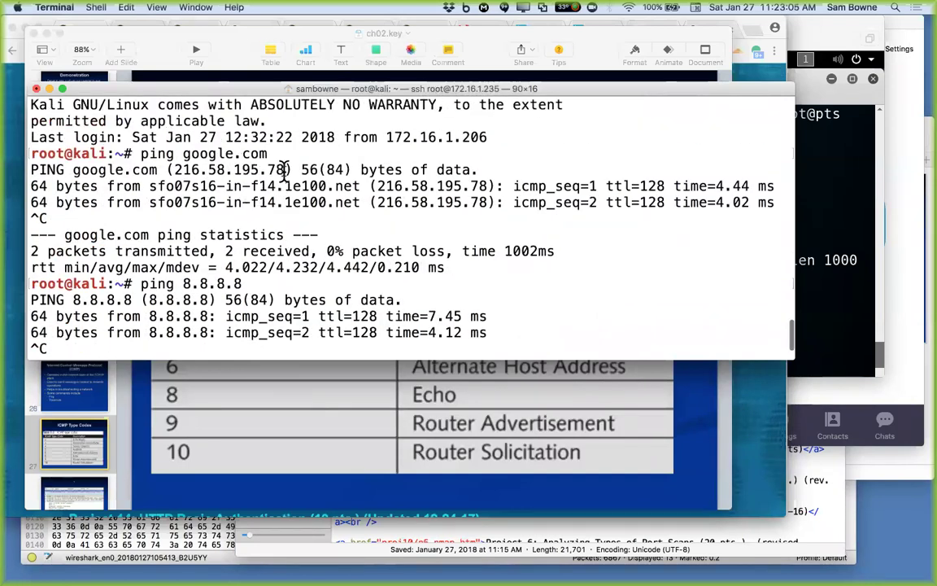
{"action": "left_click_drag", "start_coordinate": [183, 153], "coordinate": [270, 151]}
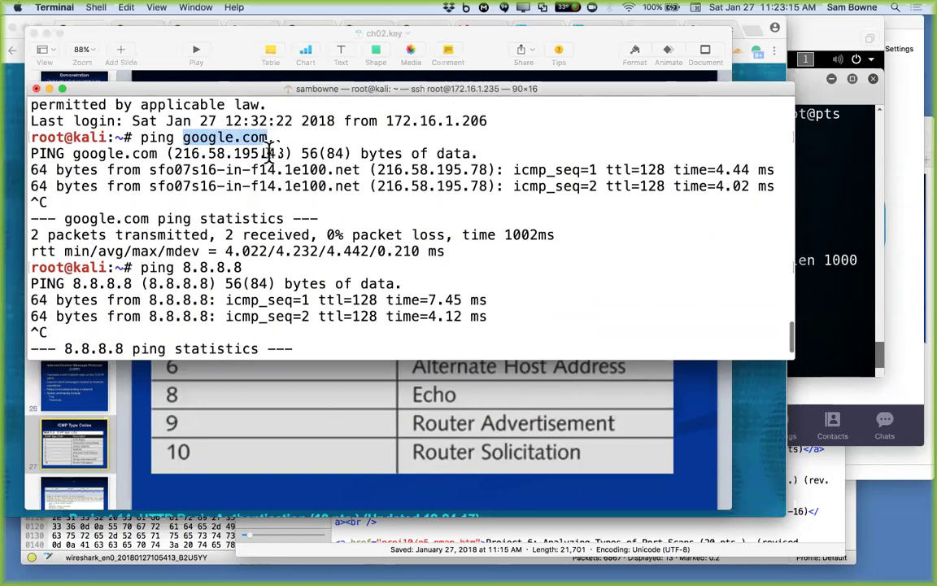
- Check the ICMP Type Codes slide in the Keynote presentation and switch to Wireshark
{"action": "key", "text": "super+Tab"}
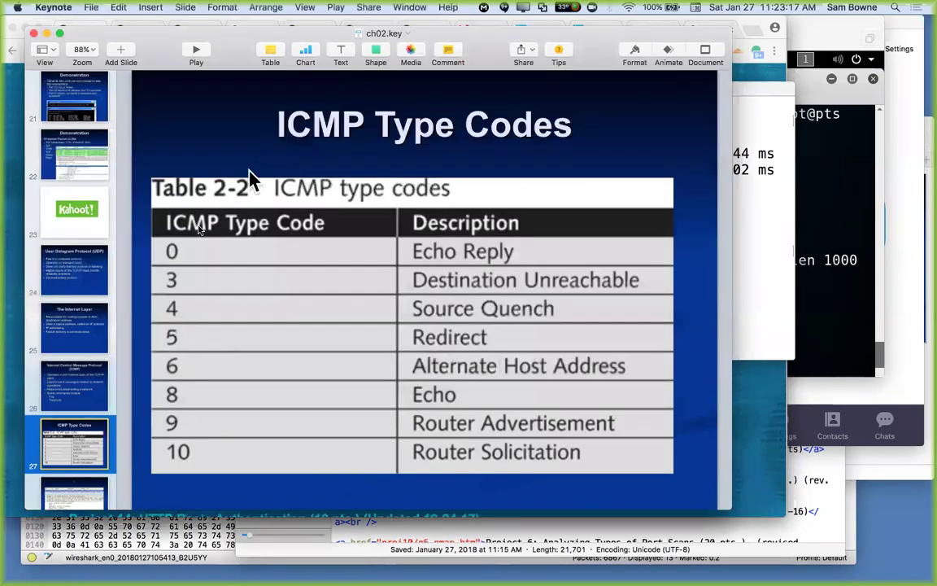
{"action": "scroll", "coordinate": [90, 333], "scroll_direction": "down", "scroll_amount": 5}
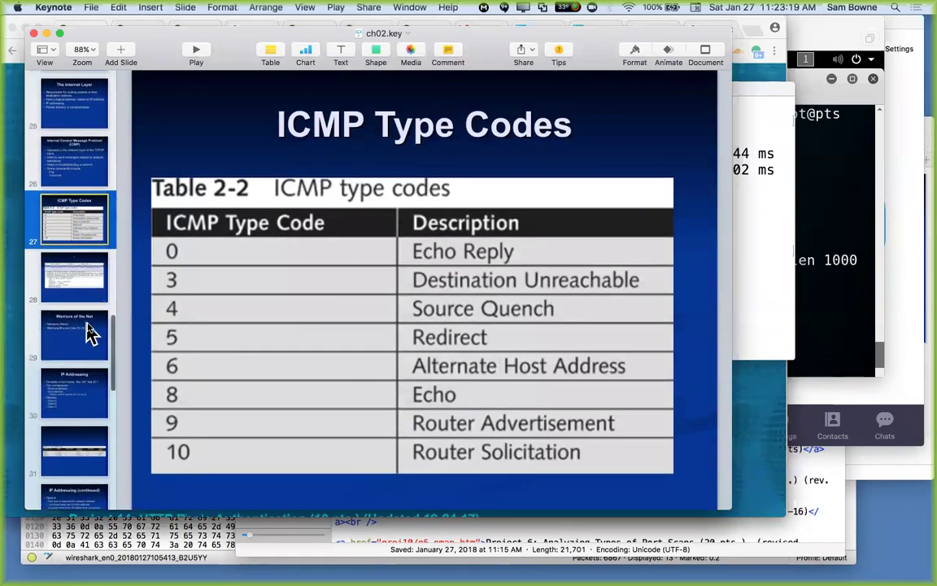
{"action": "key", "text": "super+Tab"}
{"action": "key", "text": "super+Tab"}
{"action": "key", "text": "super+Tab"}
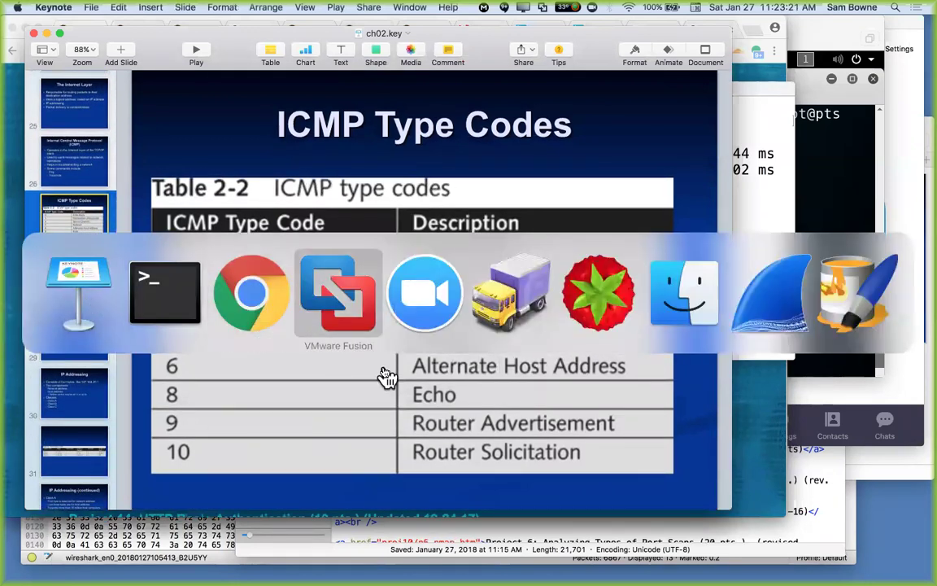
{"action": "key", "text": "super+Tab"}
{"action": "key", "text": "super+Tab"}
{"action": "key", "text": "super+Tab"}
{"action": "key", "text": "super+Tab"}
{"action": "key", "text": "super+Tab"}
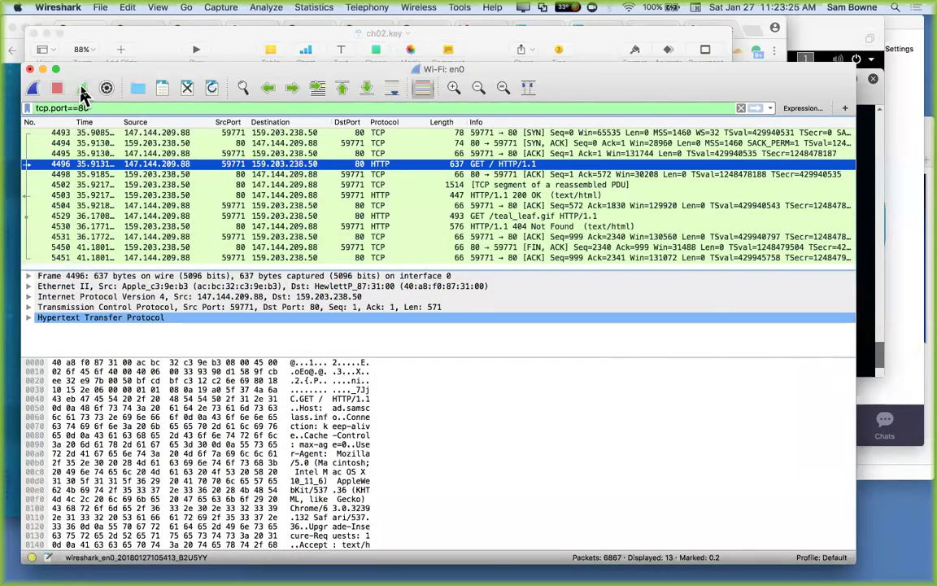
- Clear the display filter and start a new live capture on the Wi-Fi: en0 interface
{"action": "left_click", "coordinate": [31, 89]}
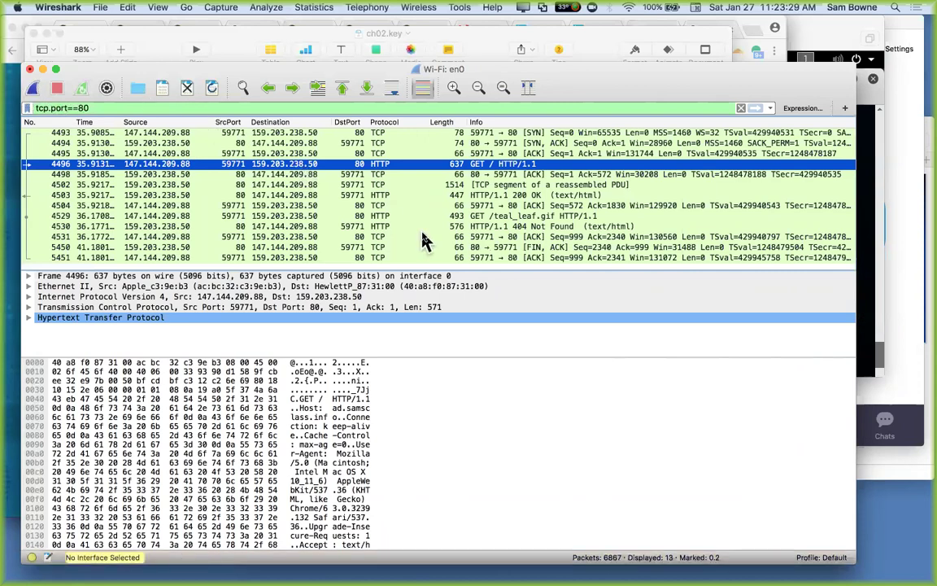
{"action": "left_click", "coordinate": [742, 108]}
{"action": "left_click", "coordinate": [213, 8]}
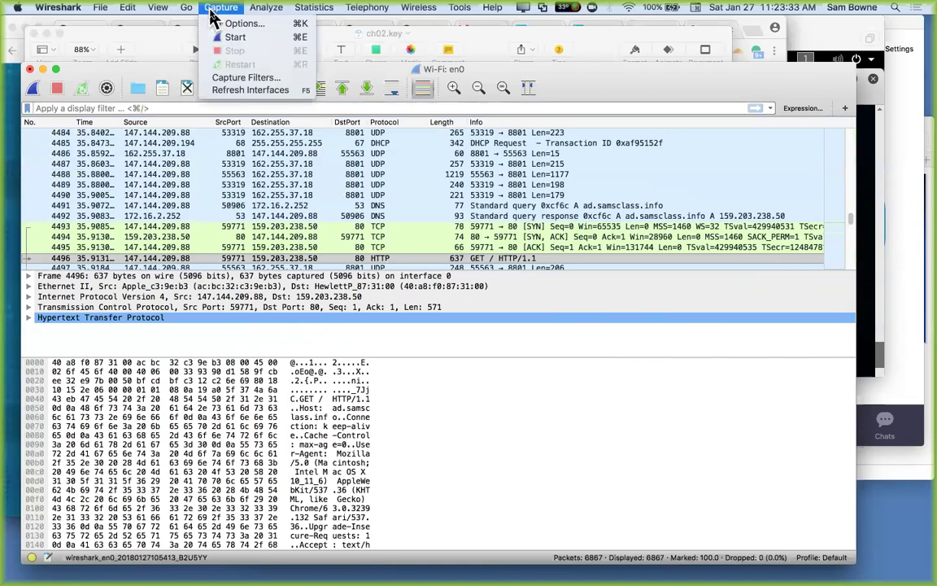
{"action": "left_click", "coordinate": [222, 24]}
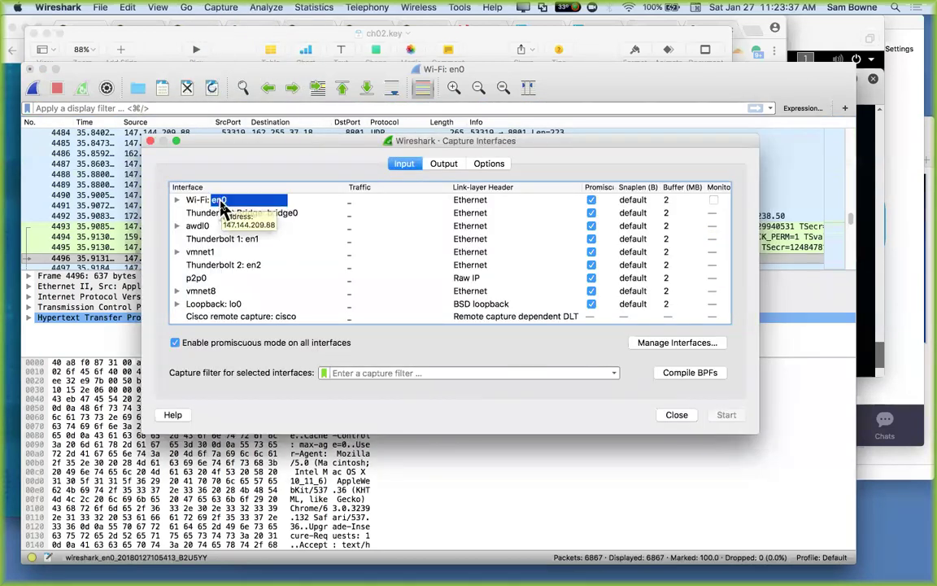
{"action": "left_click", "coordinate": [216, 201]}
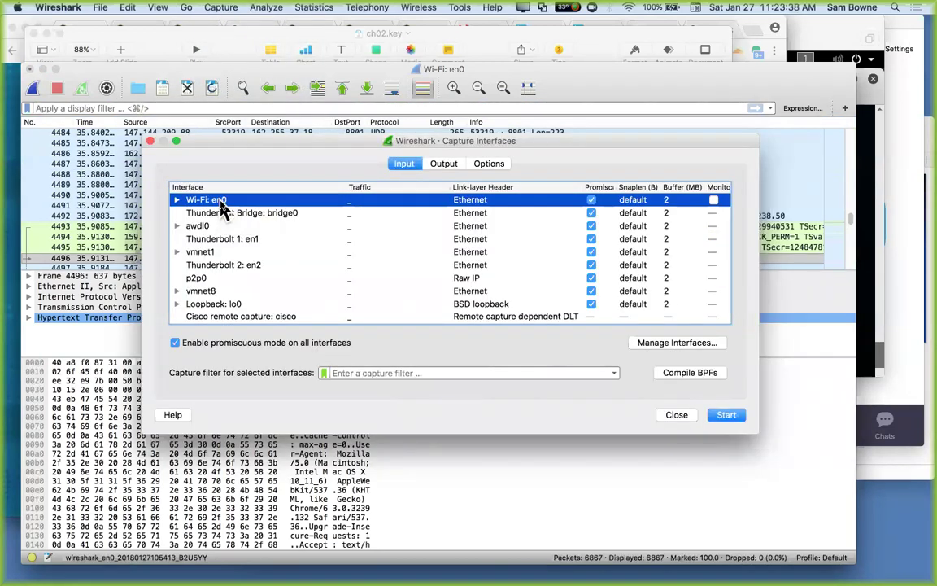
{"action": "left_click", "coordinate": [726, 416]}
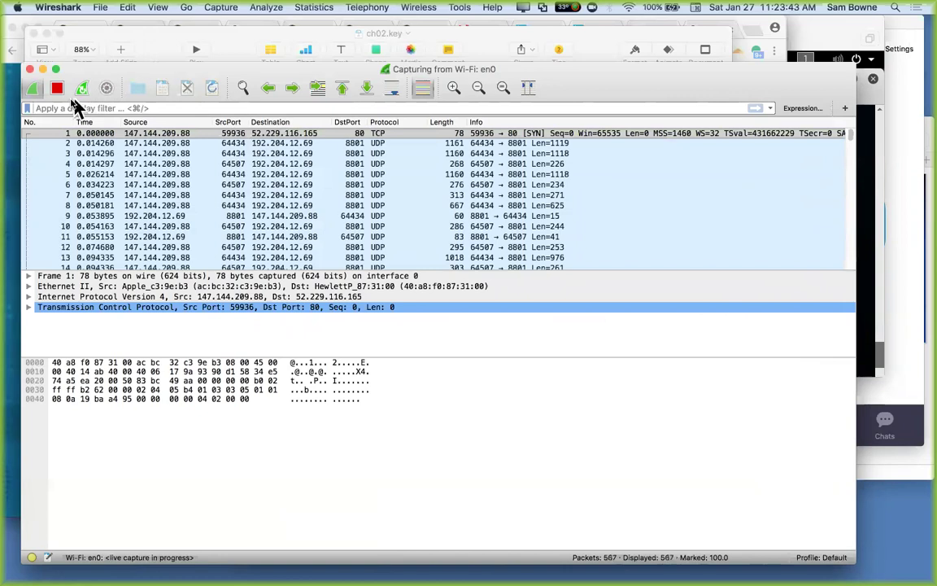
- Apply the display filter icmp to the live capture and move the capture window aside
{"action": "left_click", "coordinate": [39, 106]}
{"action": "type", "text": "icmp"}
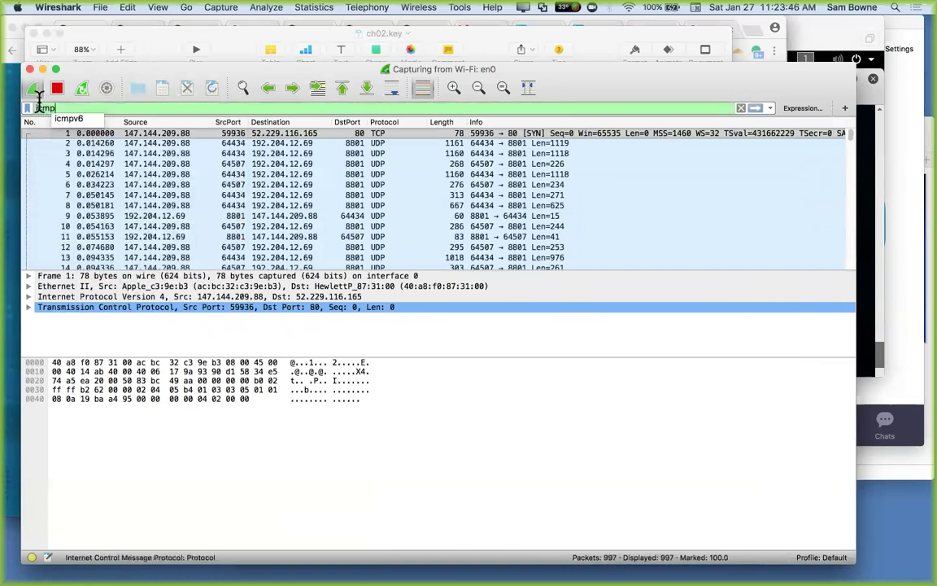
{"action": "key", "text": "Return"}
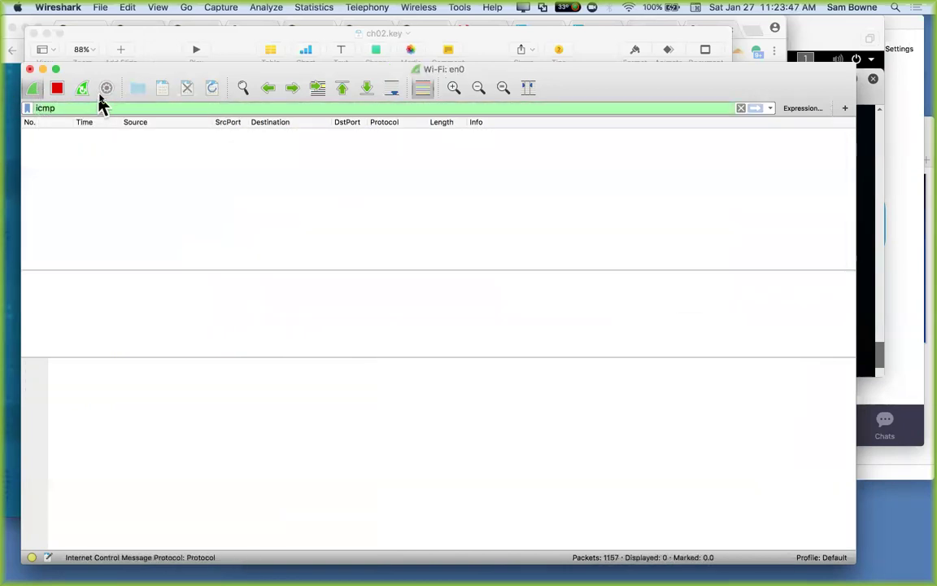
{"action": "left_click_drag", "start_coordinate": [111, 74], "coordinate": [376, 83]}
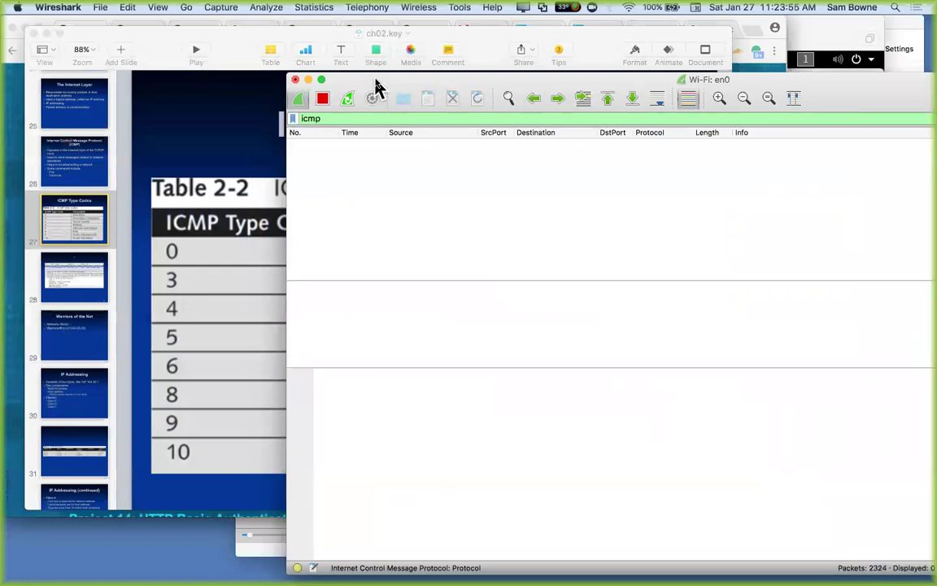
- Switch to the Terminal's Kali session, rerun the ping to 8.8.8.8, and stop it after two replies
{"action": "key", "text": "super+Tab"}
{"action": "key", "text": "super+Tab"}
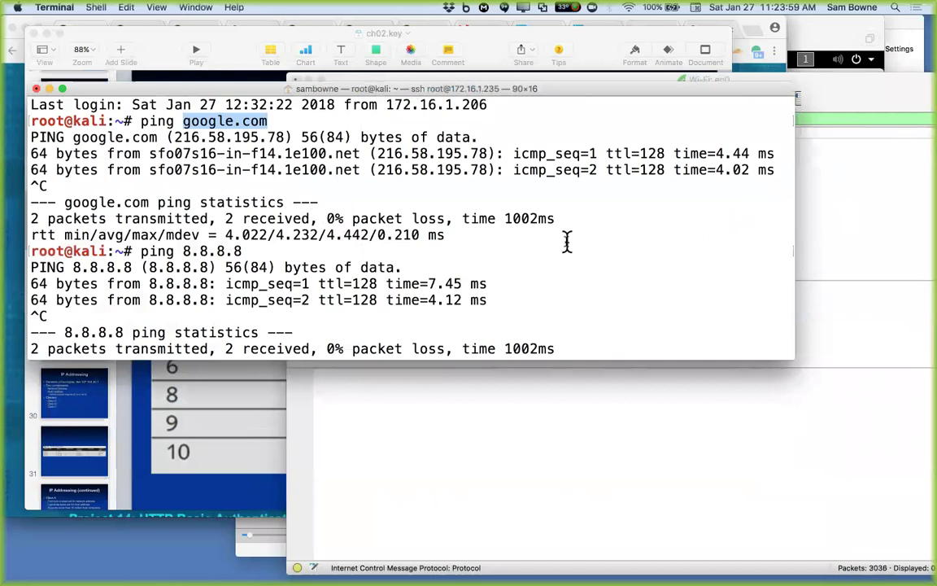
{"action": "scroll", "coordinate": [567, 241], "scroll_direction": "up", "scroll_amount": 1}
{"action": "scroll", "coordinate": [564, 240], "scroll_direction": "down", "scroll_amount": 3}
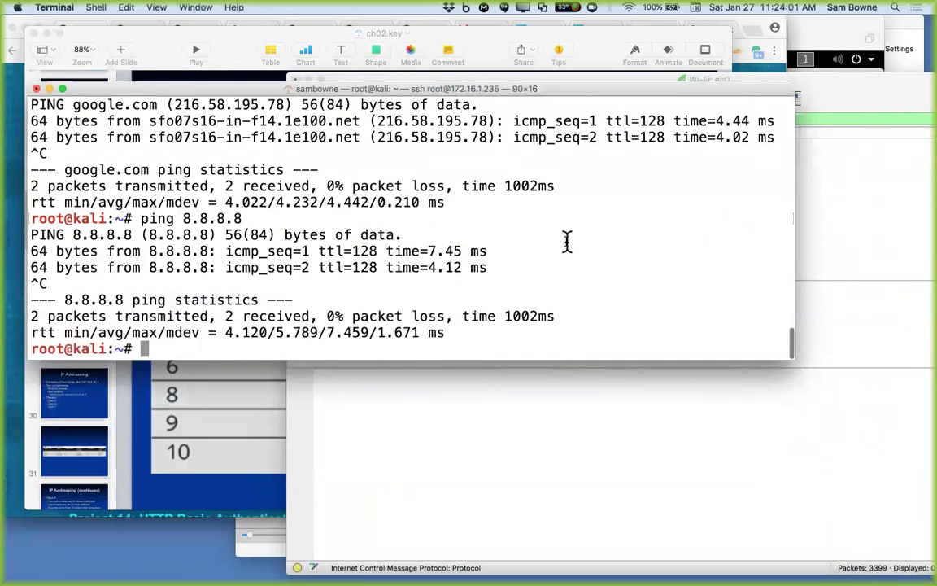
{"action": "key", "text": "Up"}
{"action": "key", "text": "Return"}
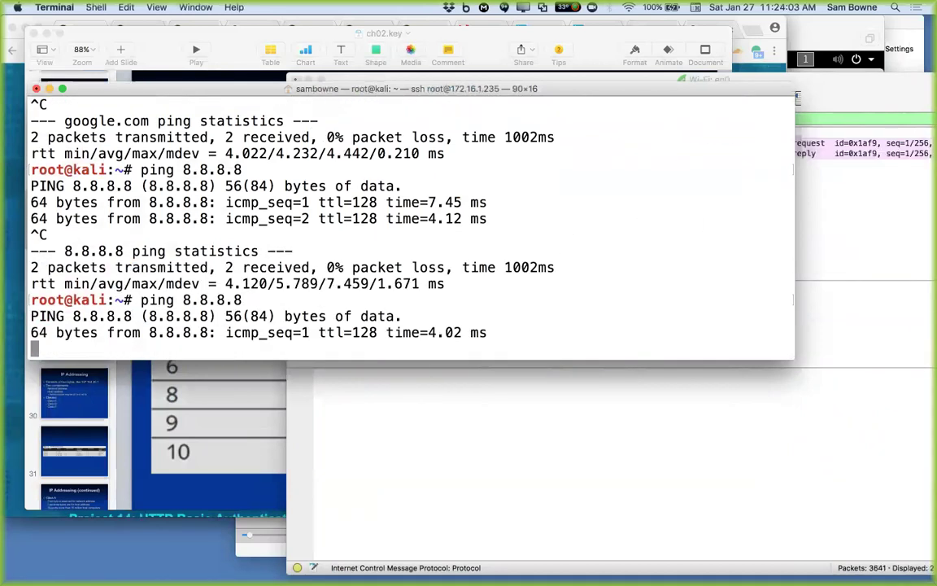
{"action": "key", "text": "ctrl+c"}
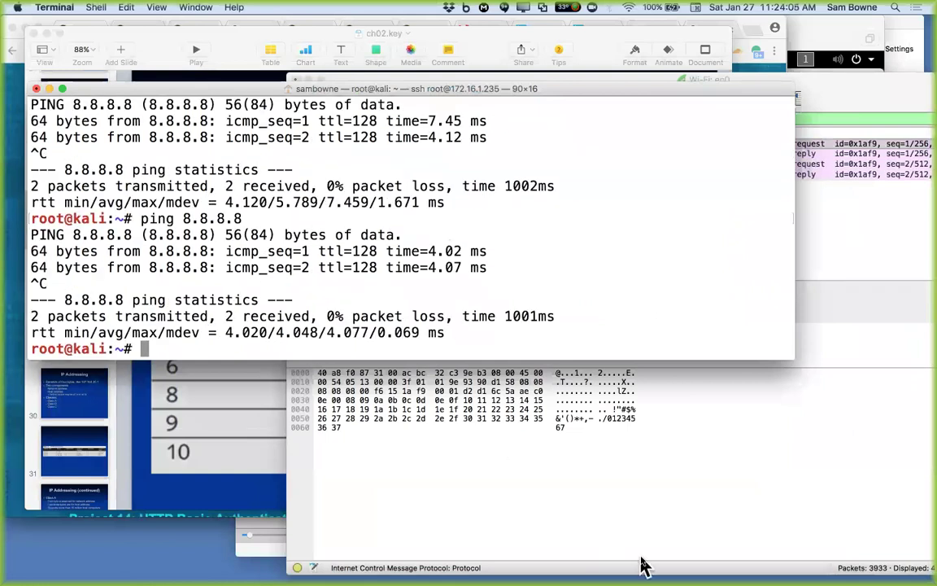
- Return to Wireshark, bring the whole capture window into view, and enlarge the packet details area for the first echo request
{"action": "left_click", "coordinate": [642, 565]}
{"action": "double_click", "coordinate": [720, 81]}
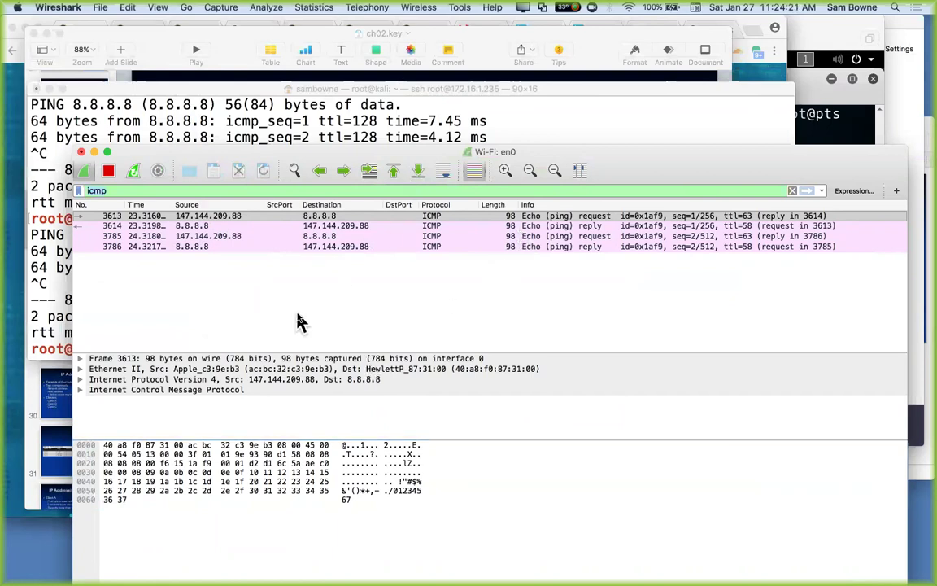
{"action": "left_click_drag", "start_coordinate": [295, 352], "coordinate": [270, 264]}
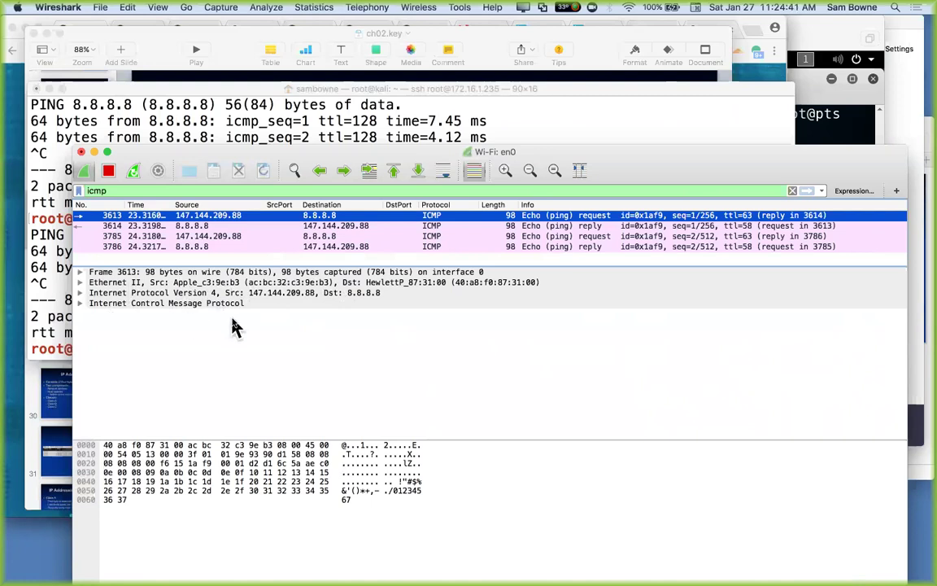
- Inspect the first echo request's Ethernet II and Internet Protocol Version 4 headers, including Time to live, and collapse both
{"action": "left_click", "coordinate": [79, 282]}
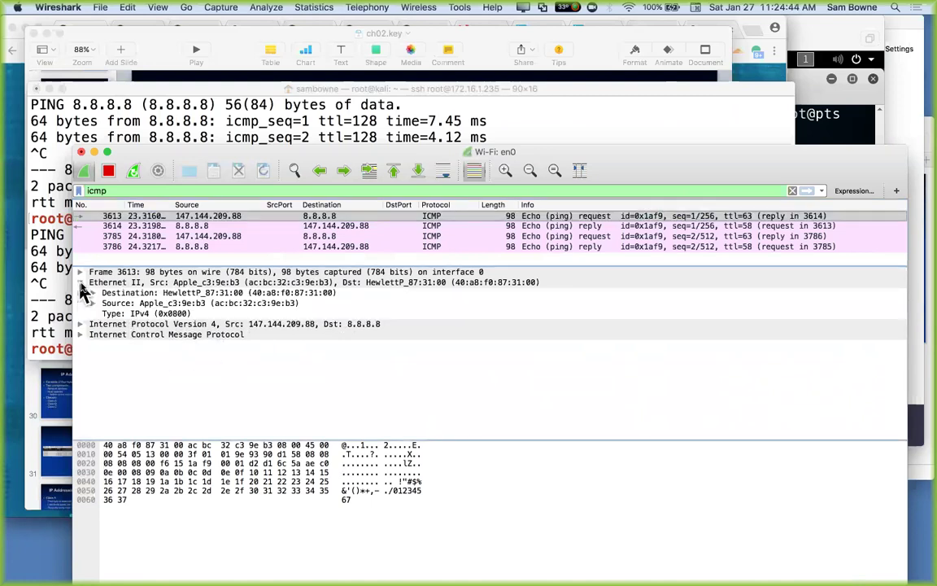
{"action": "left_click", "coordinate": [79, 324]}
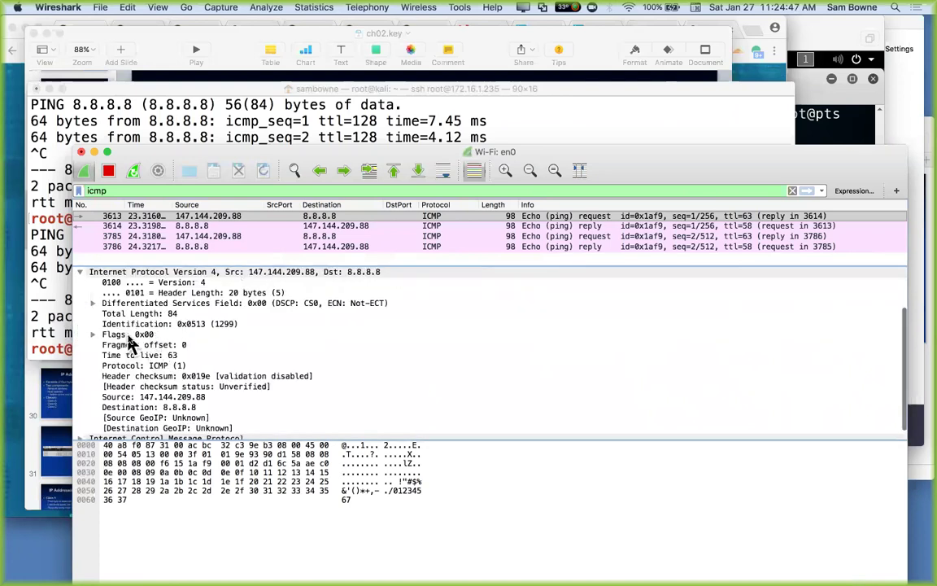
{"action": "left_click", "coordinate": [153, 355]}
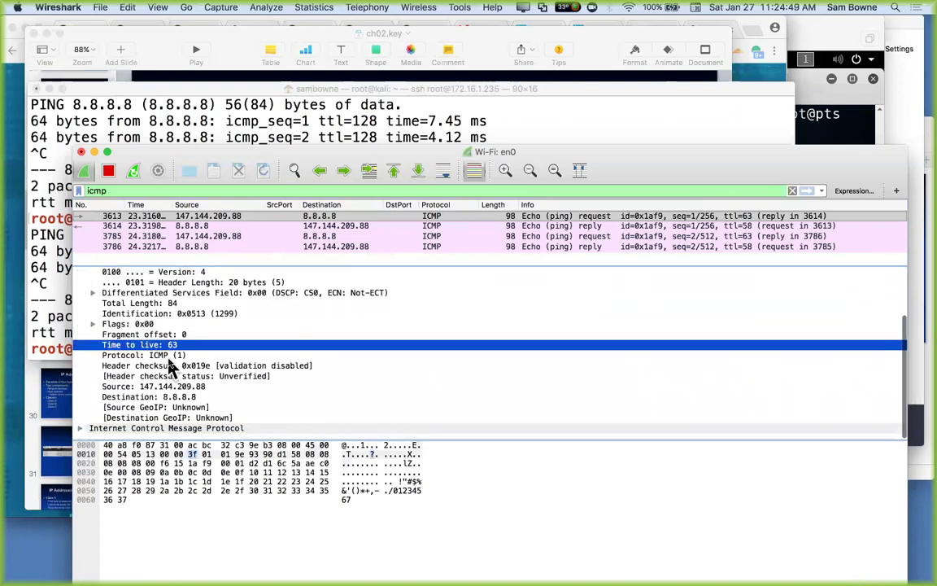
{"action": "scroll", "coordinate": [171, 368], "scroll_direction": "up", "scroll_amount": 3}
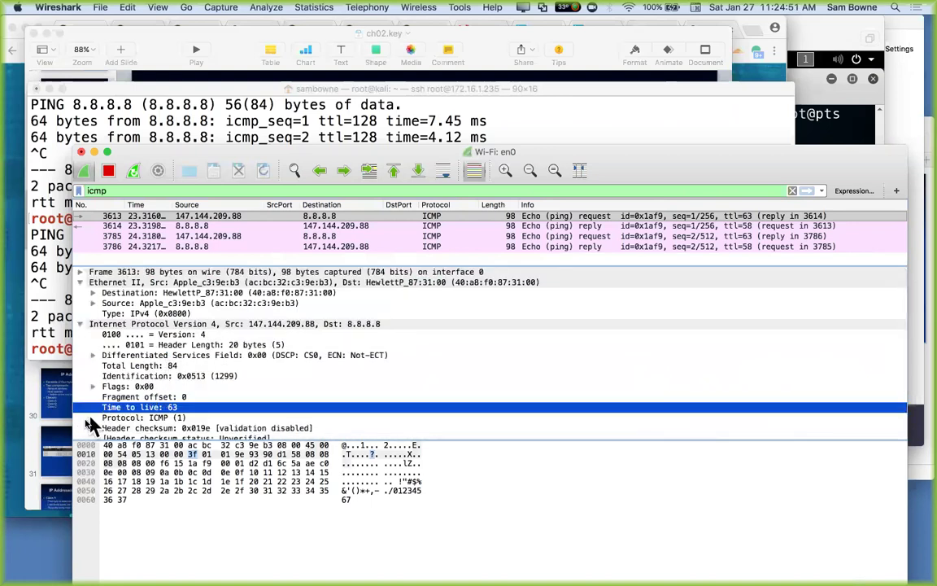
{"action": "left_click", "coordinate": [81, 324]}
{"action": "left_click", "coordinate": [80, 282]}
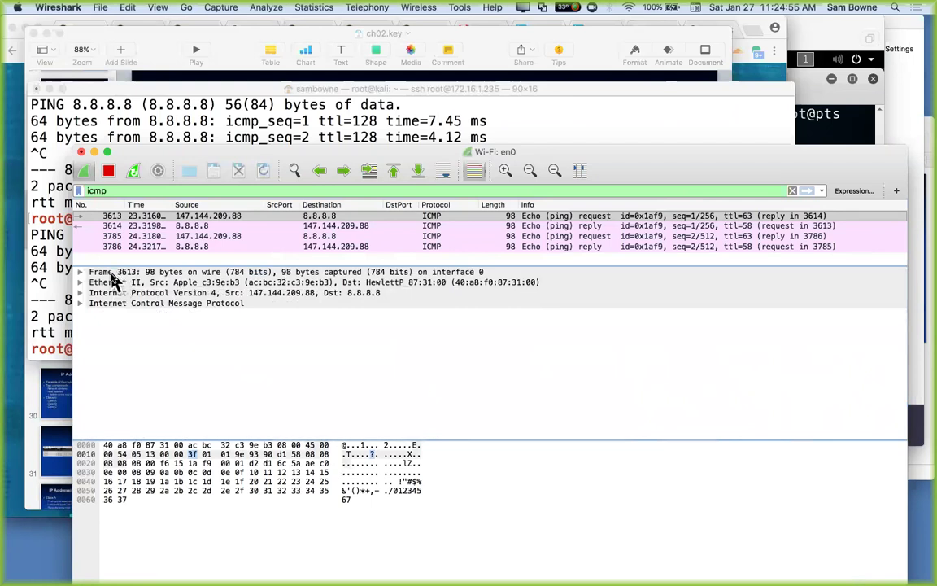
- Give the packet bytes more room and examine which header fields and data the echo request's bytes belong to
{"action": "left_click_drag", "start_coordinate": [209, 440], "coordinate": [203, 343]}
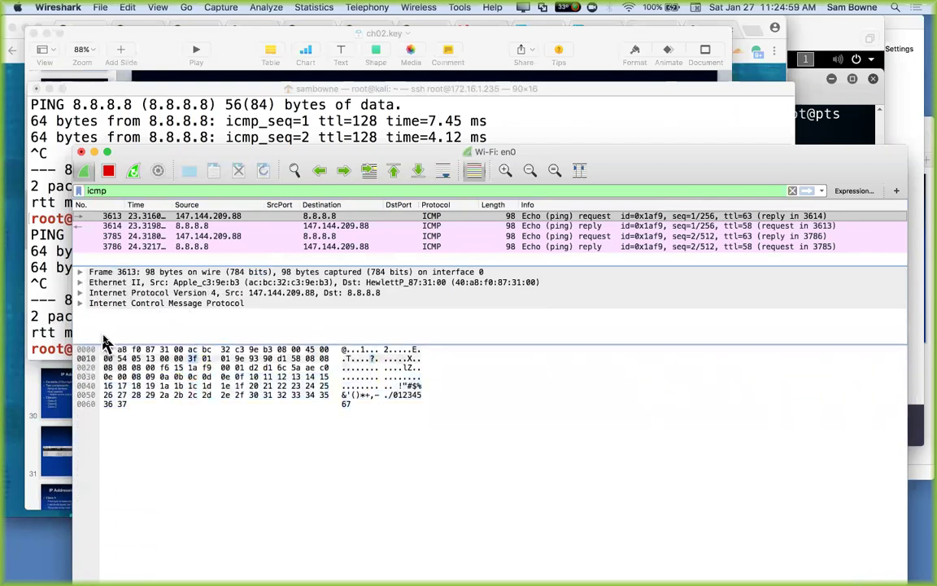
{"action": "left_click", "coordinate": [181, 387]}
{"action": "left_click", "coordinate": [202, 419]}
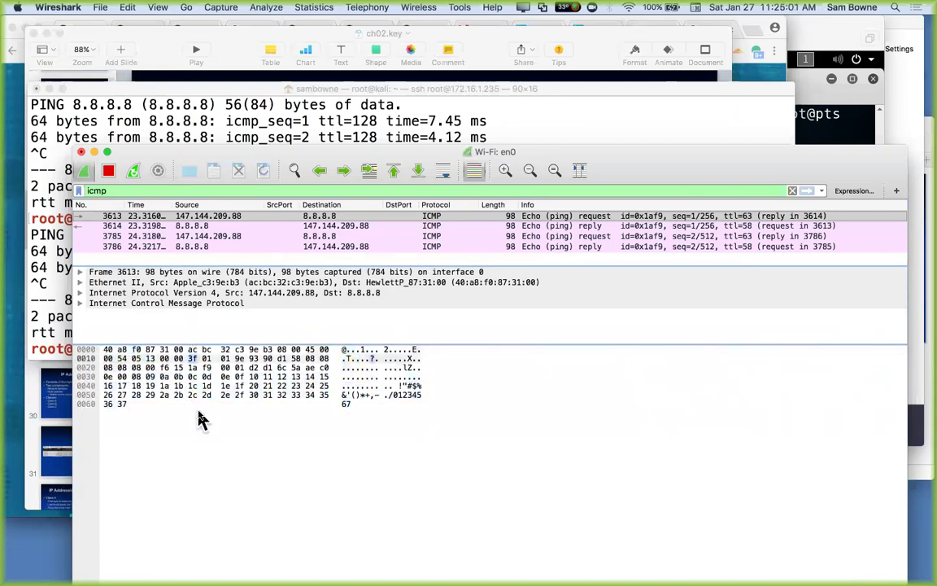
{"action": "left_click", "coordinate": [136, 367]}
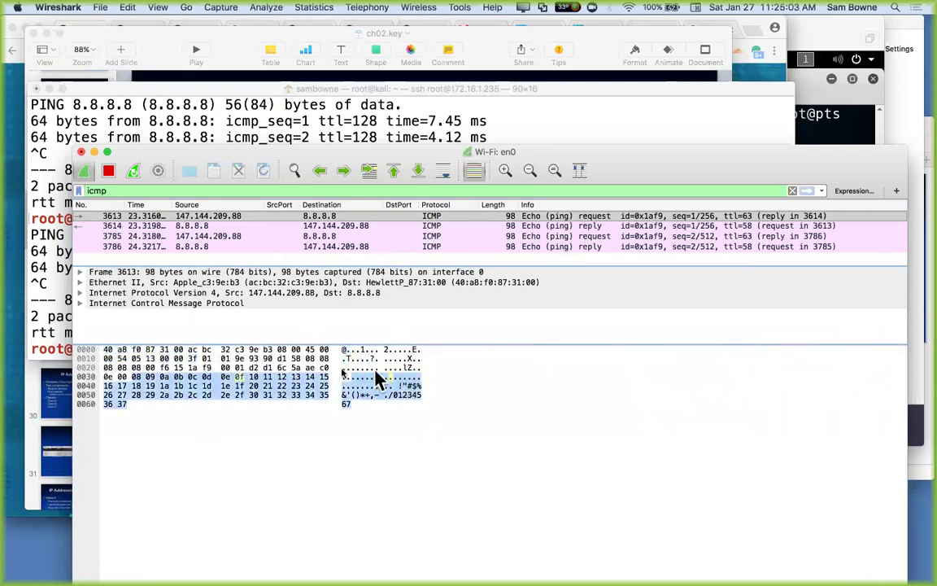
{"action": "left_click", "coordinate": [133, 359]}
{"action": "left_click", "coordinate": [148, 396]}
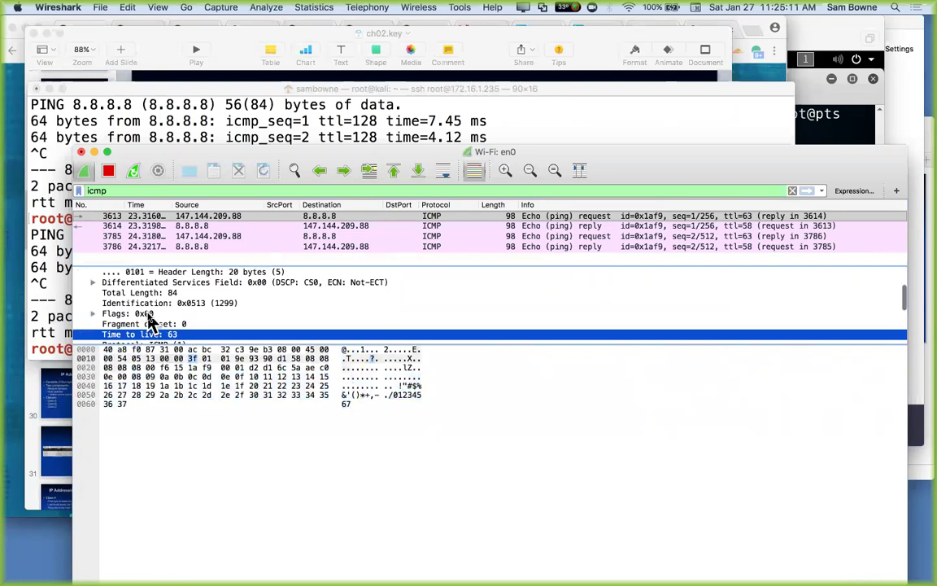
{"action": "scroll", "coordinate": [149, 322], "scroll_direction": "up", "scroll_amount": 2}
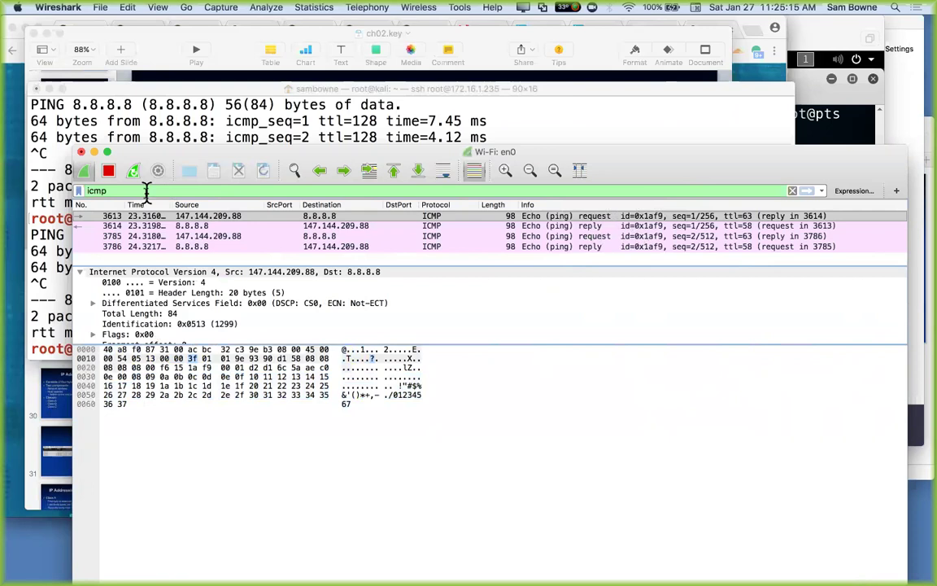
- Restart the Wi-Fi capture without saving the captured packets and change the display filter to http
{"action": "left_click", "coordinate": [134, 172]}
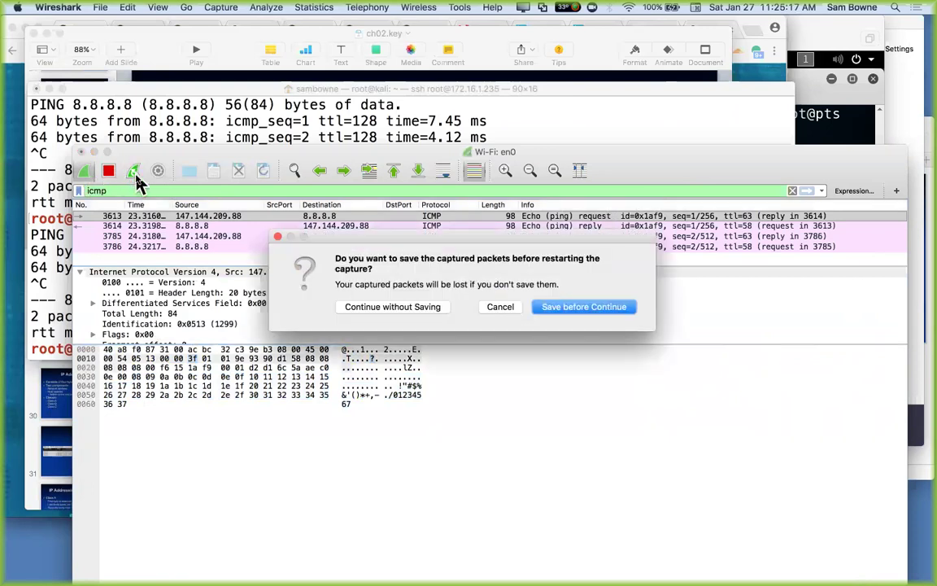
{"action": "left_click", "coordinate": [382, 306]}
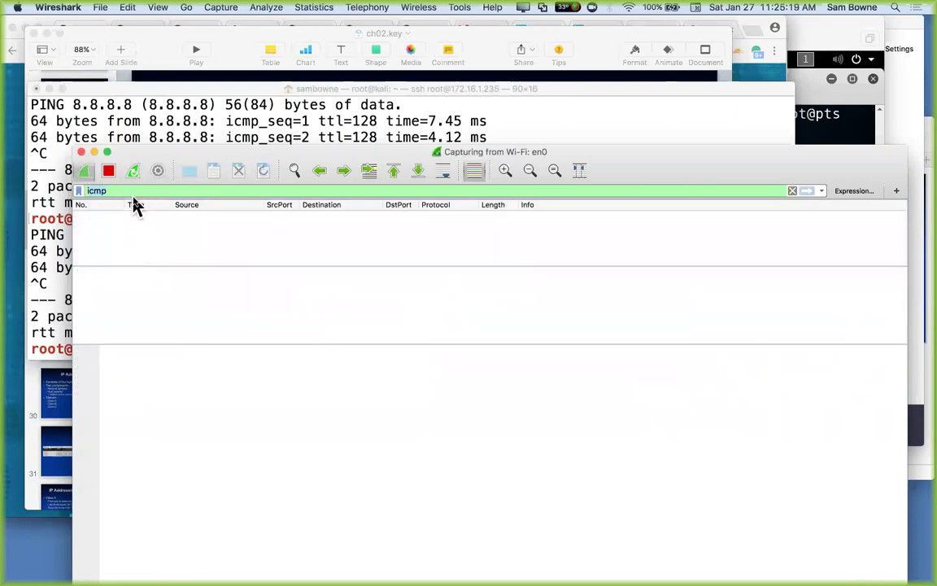
{"action": "type", "text": "http"}
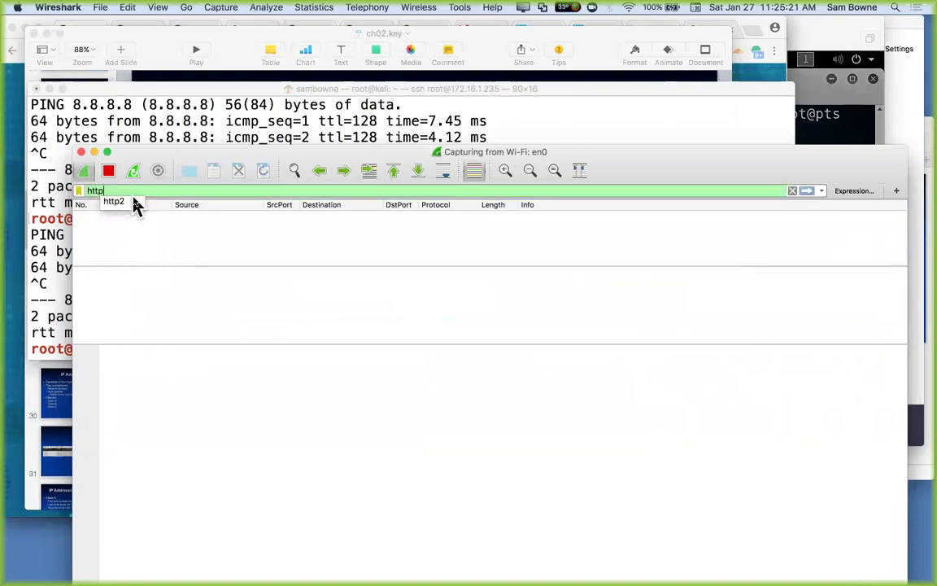
{"action": "key", "text": "Return"}
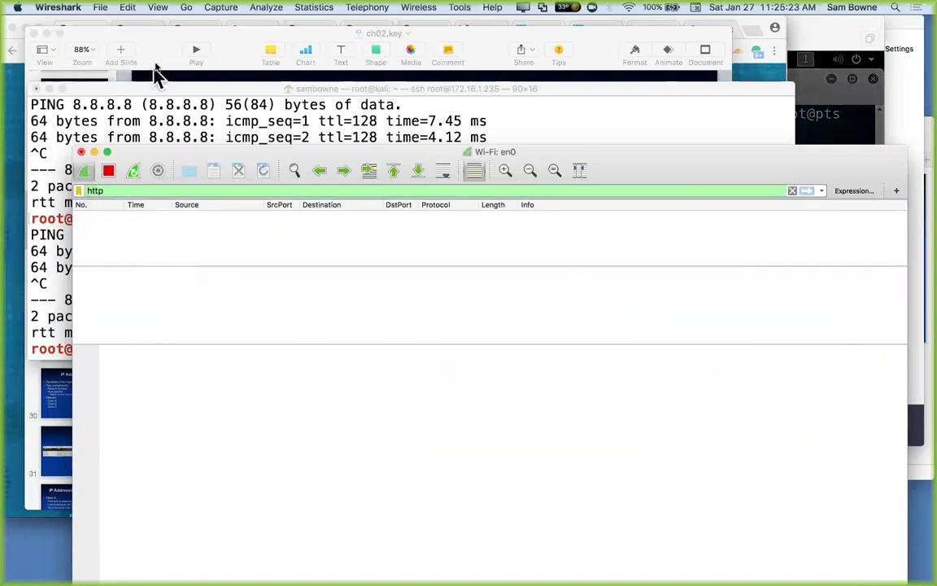
- Switch to Chrome and load ad.samsclass.info in a new tab
{"action": "left_click", "coordinate": [13, 114]}
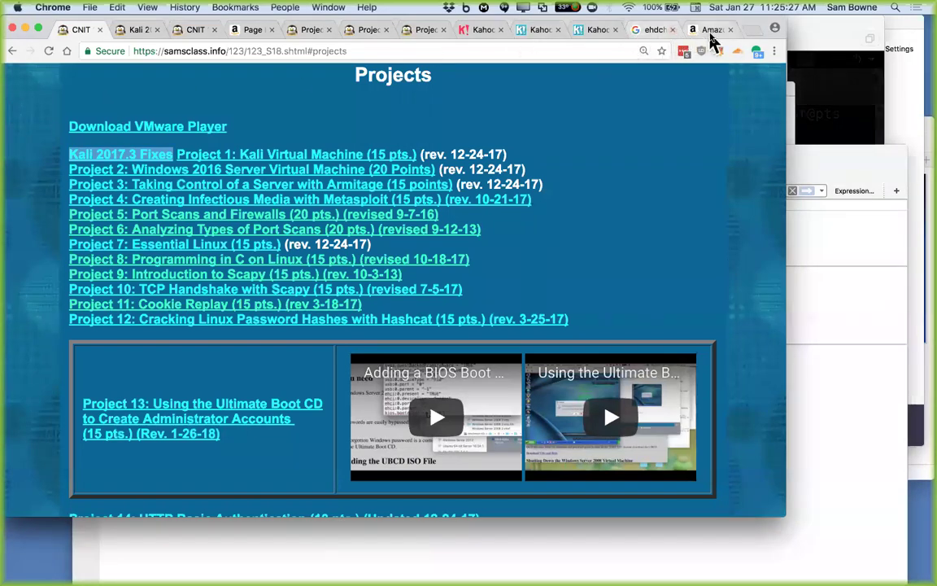
{"action": "left_click", "coordinate": [748, 33]}
{"action": "type", "text": "ad"}
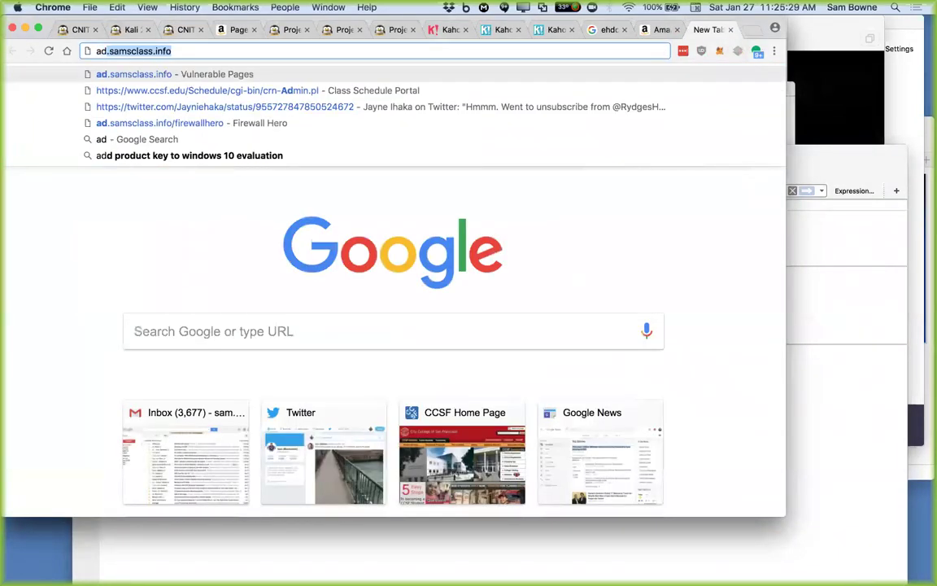
{"action": "key", "text": "Return"}
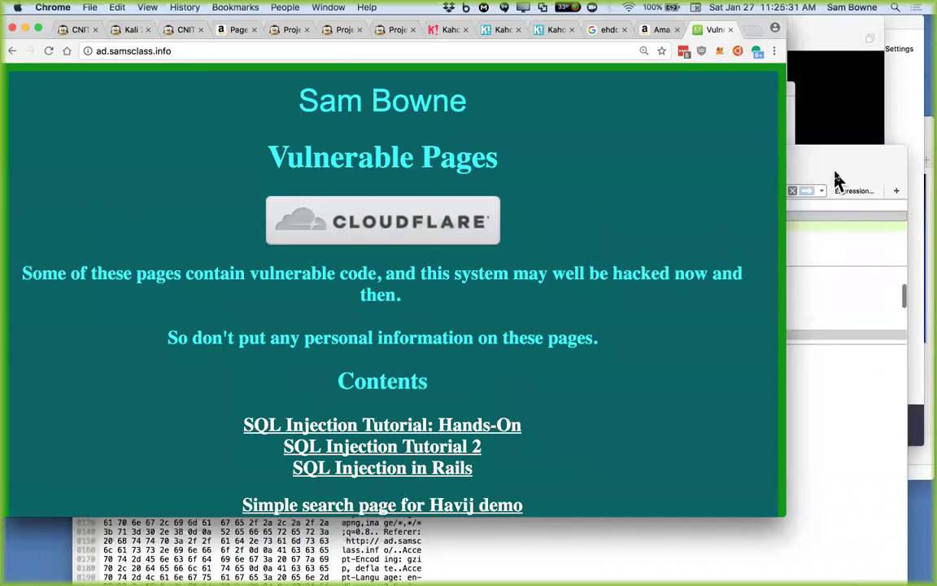
- Return to Wireshark, stop the capture, and bring the whole capture window into view
{"action": "left_click", "coordinate": [838, 178]}
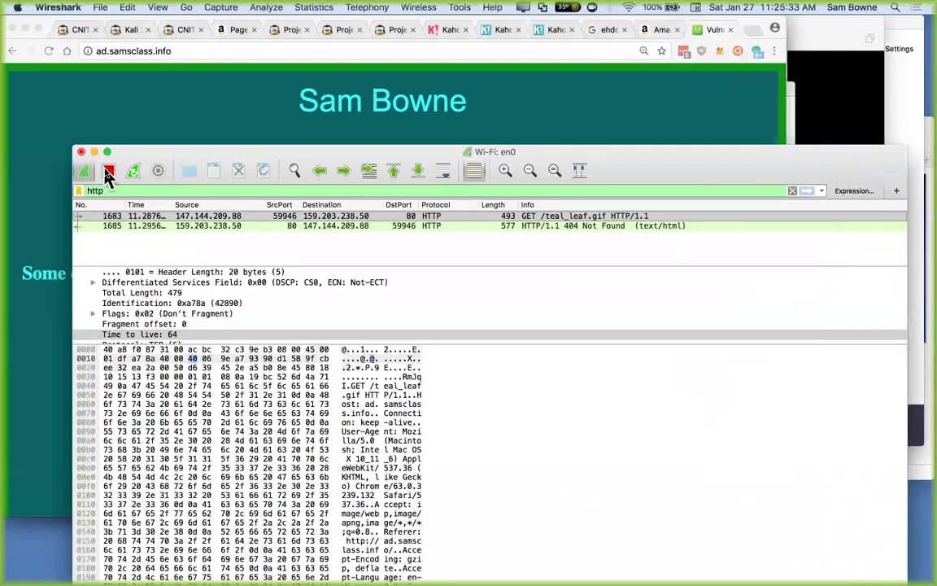
{"action": "left_click", "coordinate": [108, 173]}
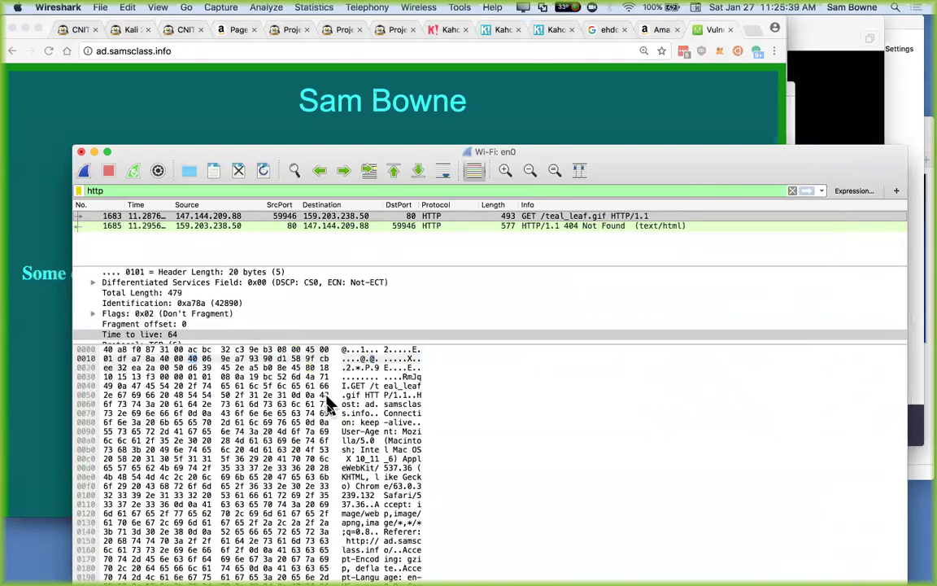
{"action": "left_click_drag", "start_coordinate": [547, 155], "coordinate": [524, 54]}
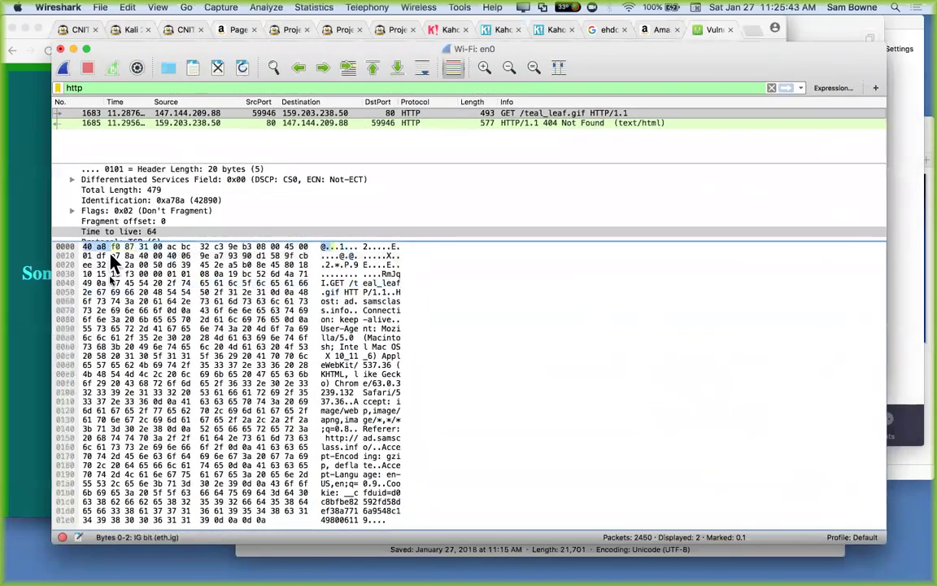
- Enlarge the packet details area, then swap the expanded Internet Protocol Version 4 section for Hypertext Transfer Protocol in the GET /teal_leaf.gif request
{"action": "left_click", "coordinate": [266, 239]}
{"action": "left_click_drag", "start_coordinate": [275, 239], "coordinate": [273, 454]}
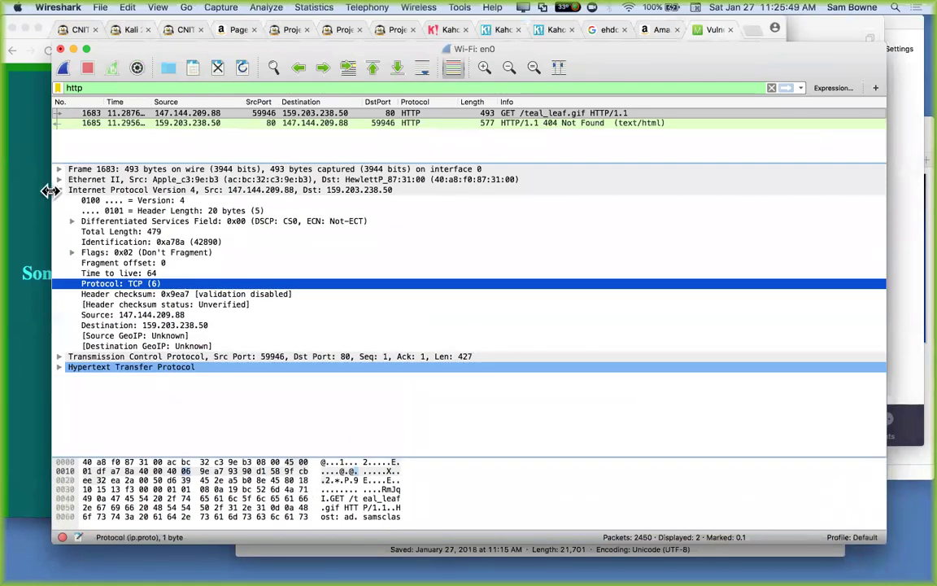
{"action": "left_click", "coordinate": [58, 192]}
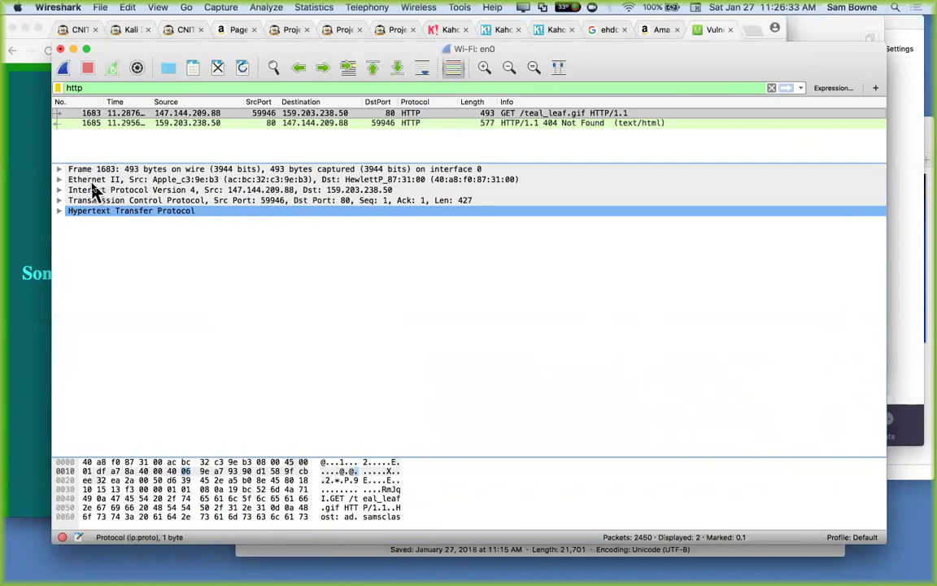
{"action": "left_click", "coordinate": [59, 213]}
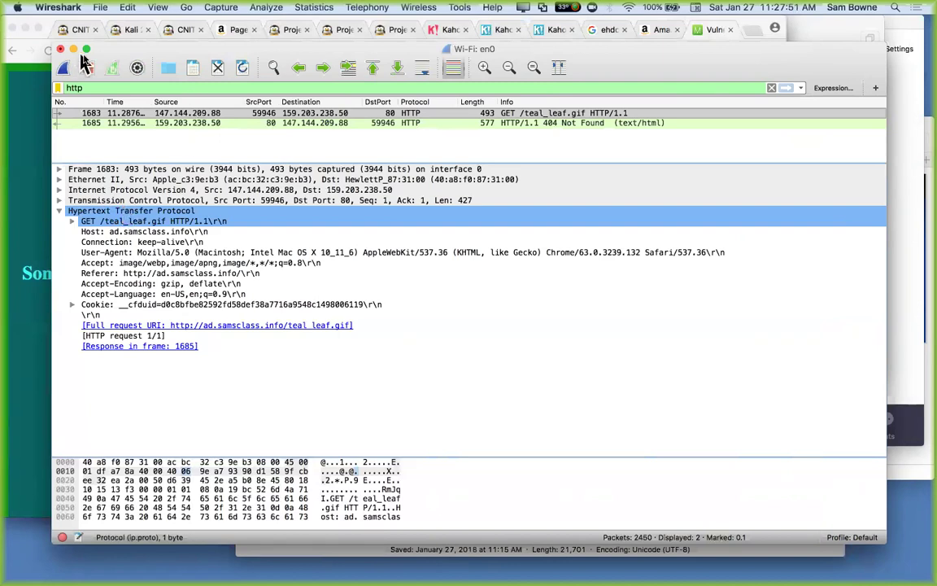
{"action": "left_click", "coordinate": [22, 132]}
{"action": "key", "text": "super+Tab"}
{"action": "key", "text": "super+Tab"}
{"action": "key", "text": "super+Tab"}
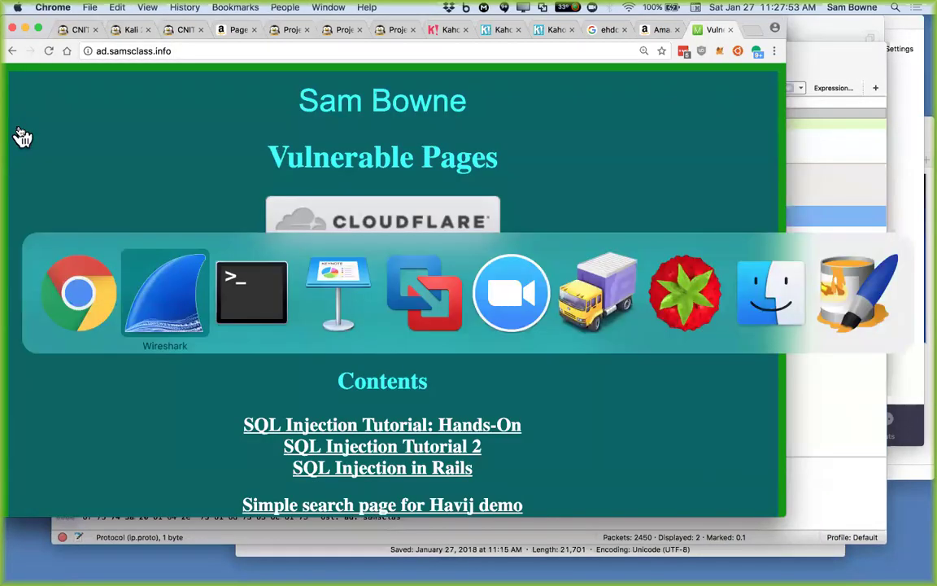
{"action": "key", "text": "super+Tab"}
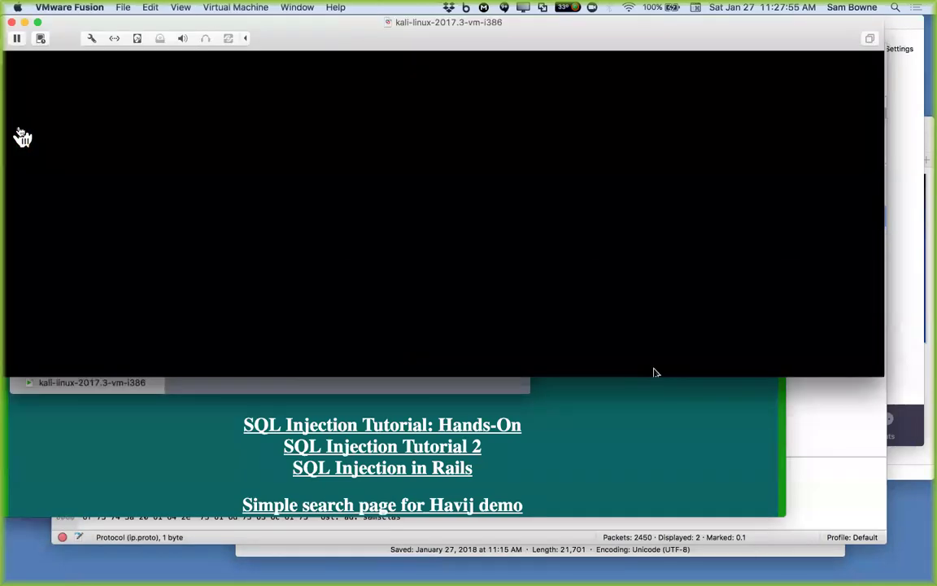
- Switch to Keynote and play the slideshow from the ICMP Type Codes slide
{"action": "key", "text": "super+Tab"}
{"action": "key", "text": "super+Tab"}
{"action": "key", "text": "super+Tab"}
{"action": "key", "text": "super+Tab"}
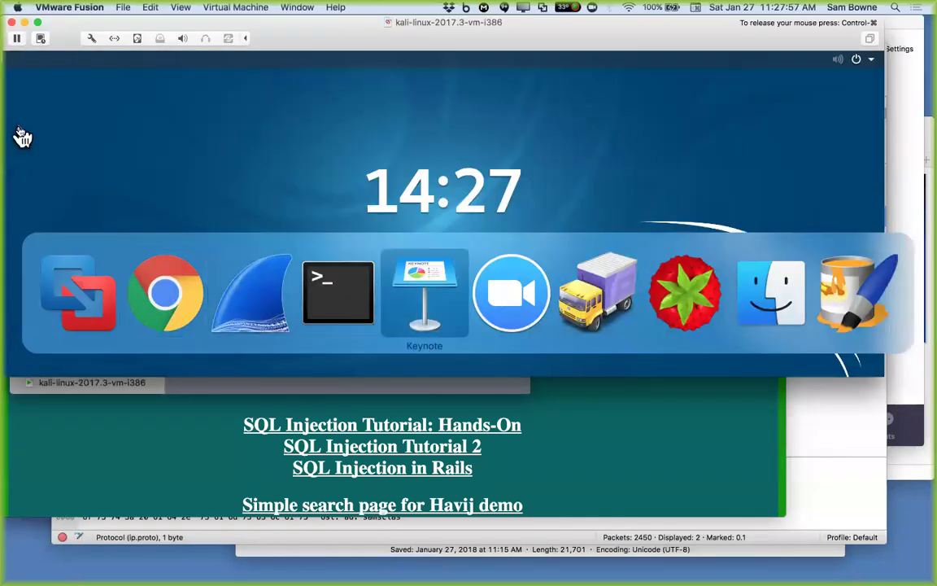
{"action": "key", "text": "alt+super+p"}
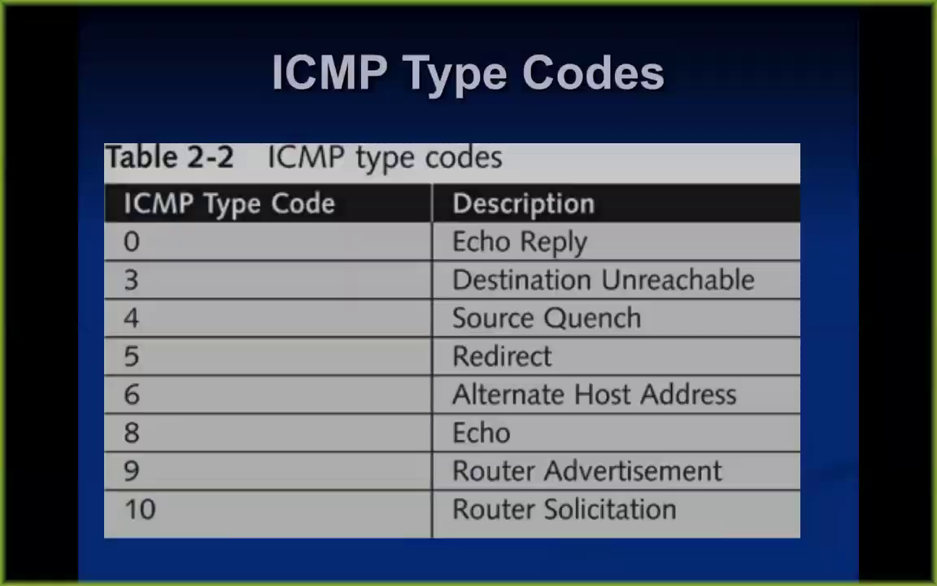
- Advance the slideshow three slides to the IP Addressing slide
{"action": "key", "text": "Right"}
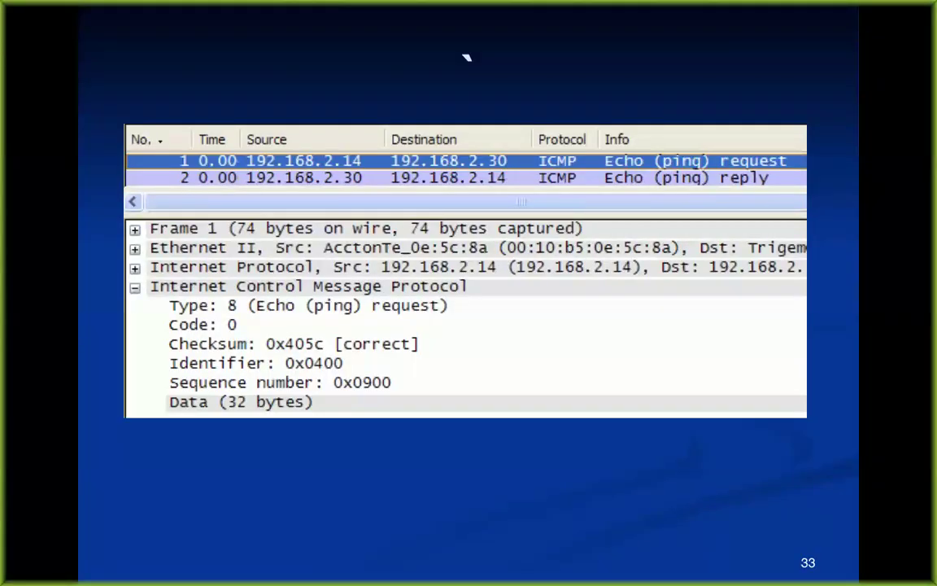
{"action": "key", "text": "Right"}
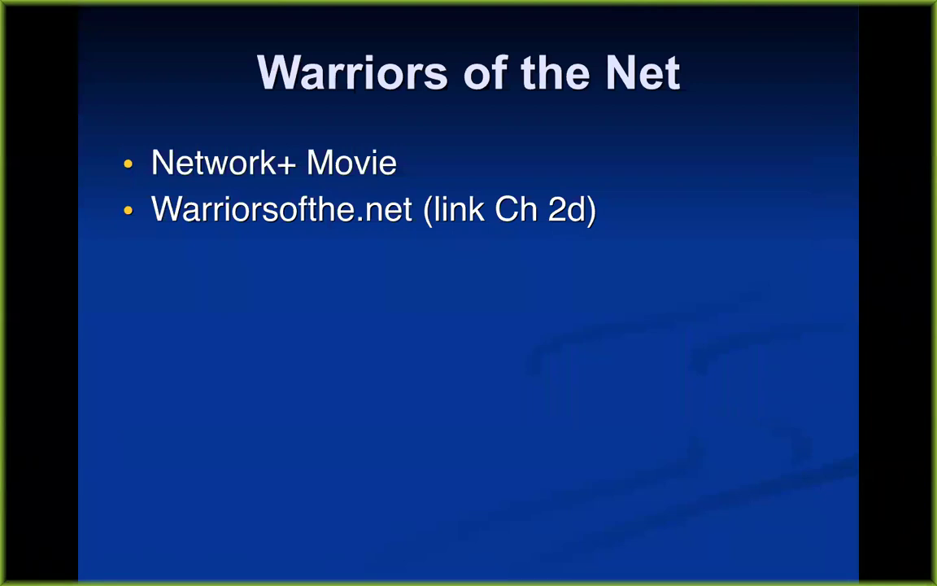
{"action": "key", "text": "Right"}
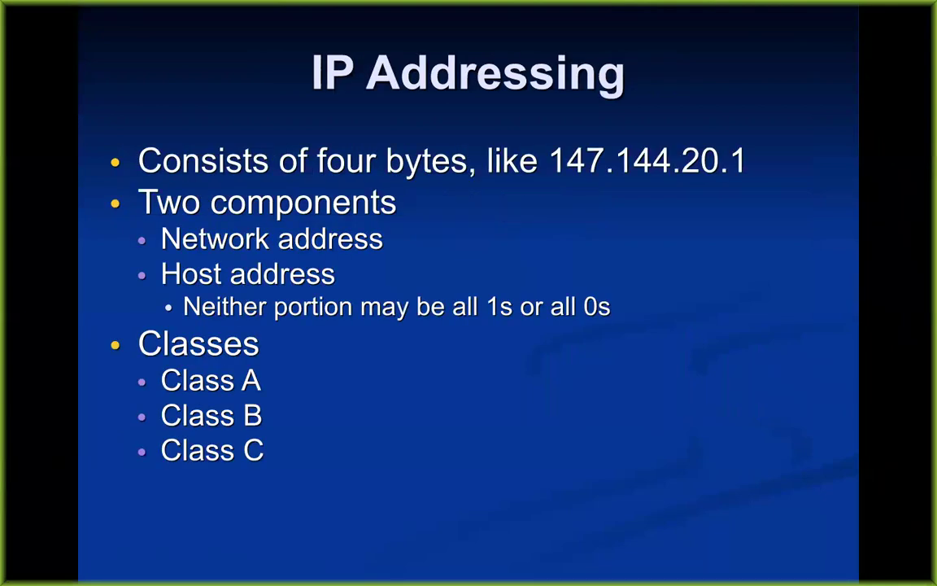